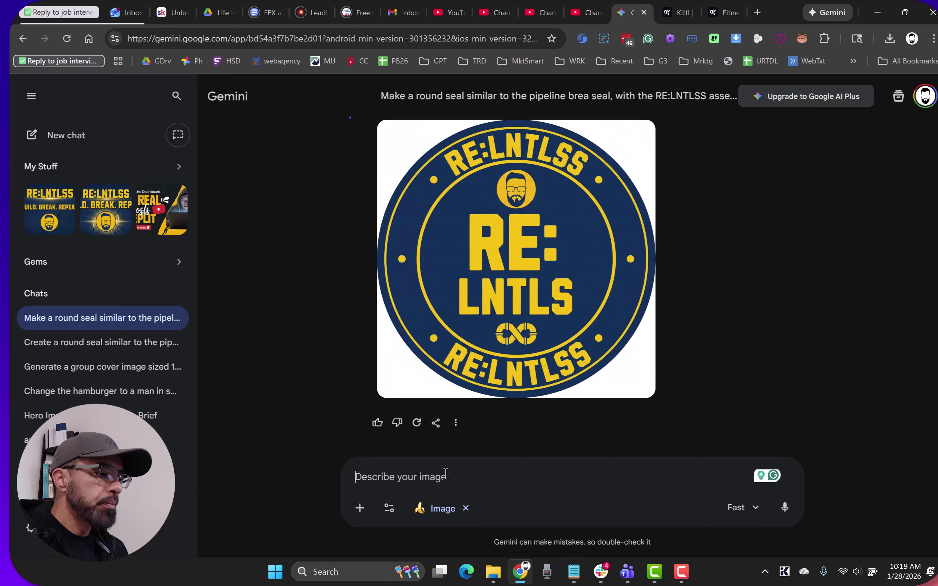
Request changing the seal's bottom RE:LNTLSS to BUILD. BREAK. REPEAT., removing the center RE:LNTLS and decoration, centering the head, and enlarging the top RE:LNTLSS font.
{"action": "type", "text": "Change the bo"}
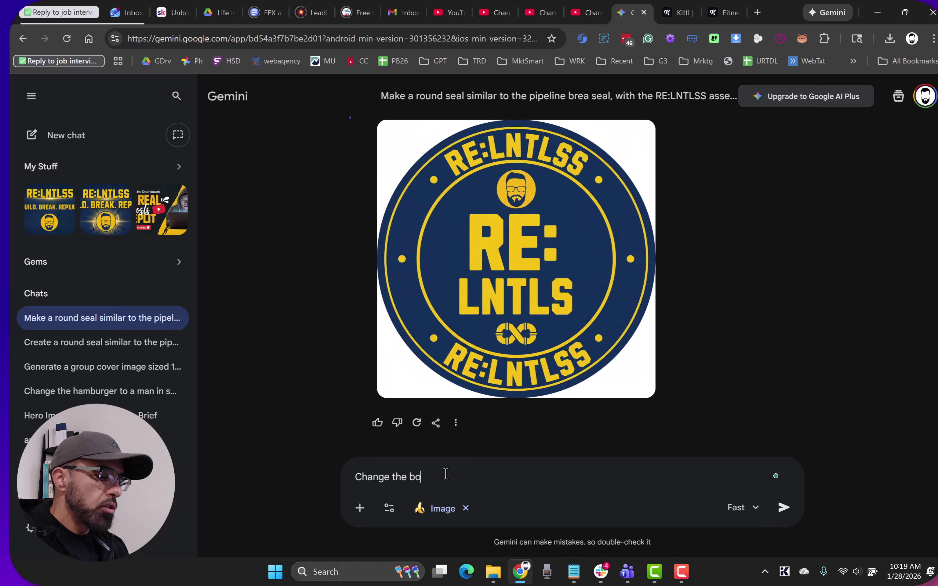
{"action": "type", "text": "ttom RE:LNTLSS to BUILD"}
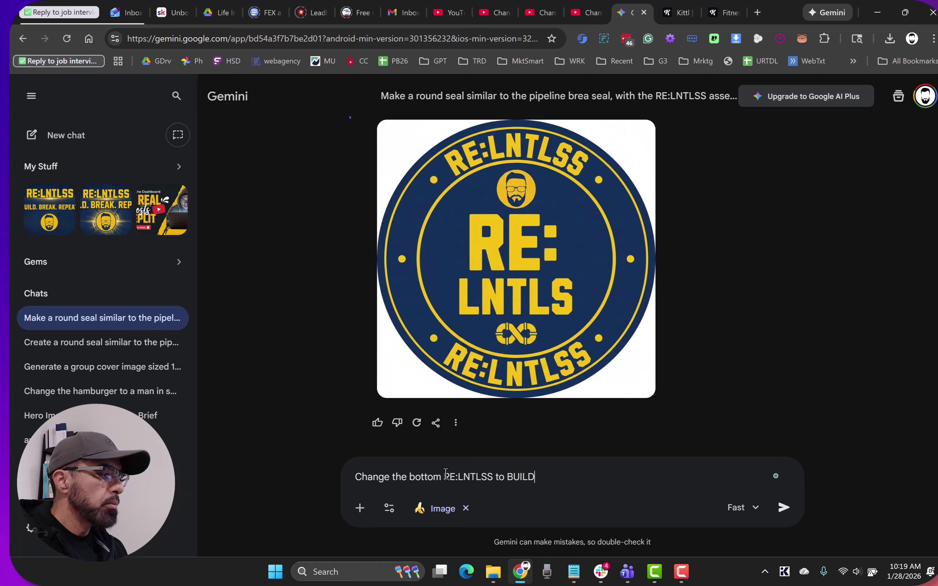
{"action": "type", "text": ". BRE"}
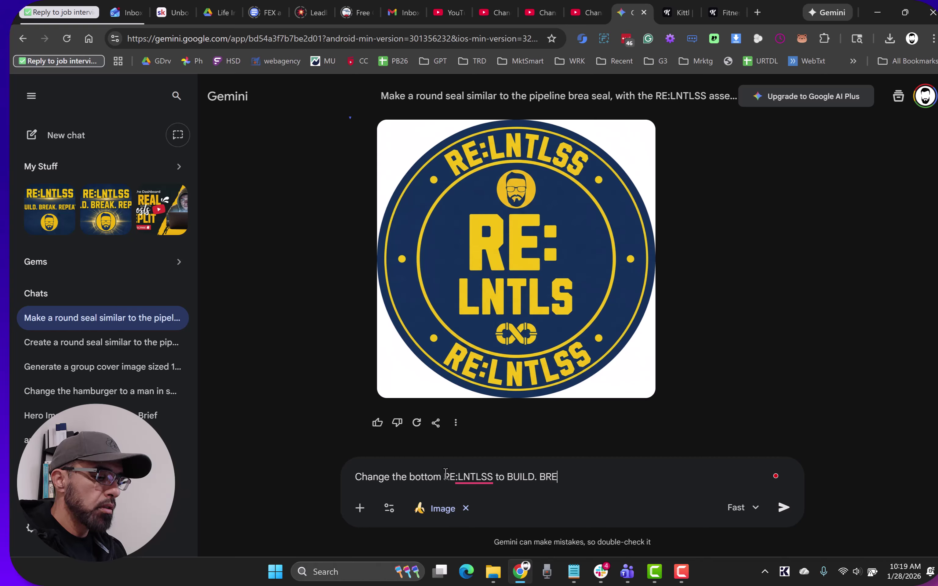
{"action": "key", "text": "BackSpace"}
{"action": "key", "text": "BackSpace"}
{"action": "key", "text": "BackSpace"}
{"action": "type", "text": "BREAK."}
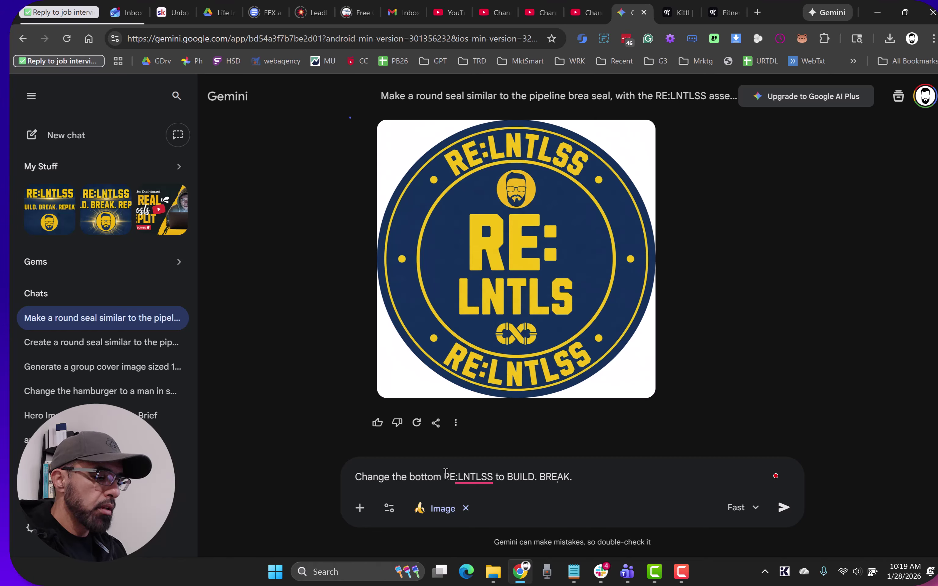
{"action": "type", "text": " REPEAT"}
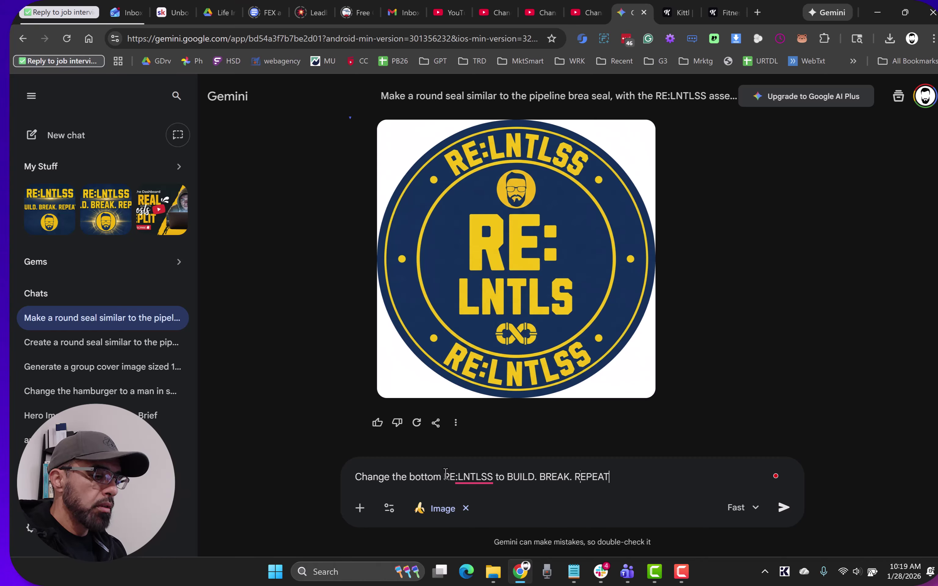
{"action": "type", "text": "."}
{"action": "type", "text": "Remove the center RE:LNTLS and decoration. Put the head in the center. Make the top RE:LNTLSS font bigger"}
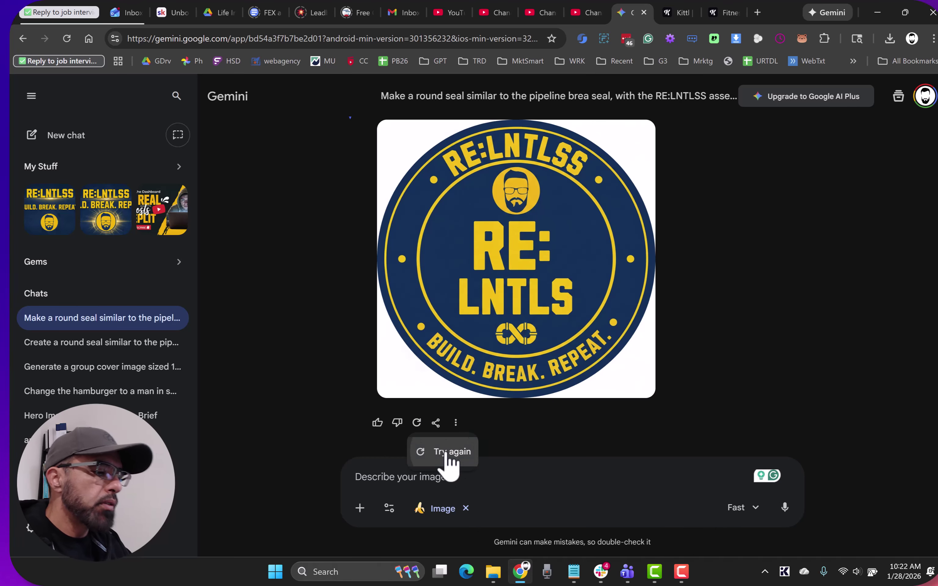
Regenerate the seal image from the same request and review the new version.
{"action": "left_click", "coordinate": [446, 453]}
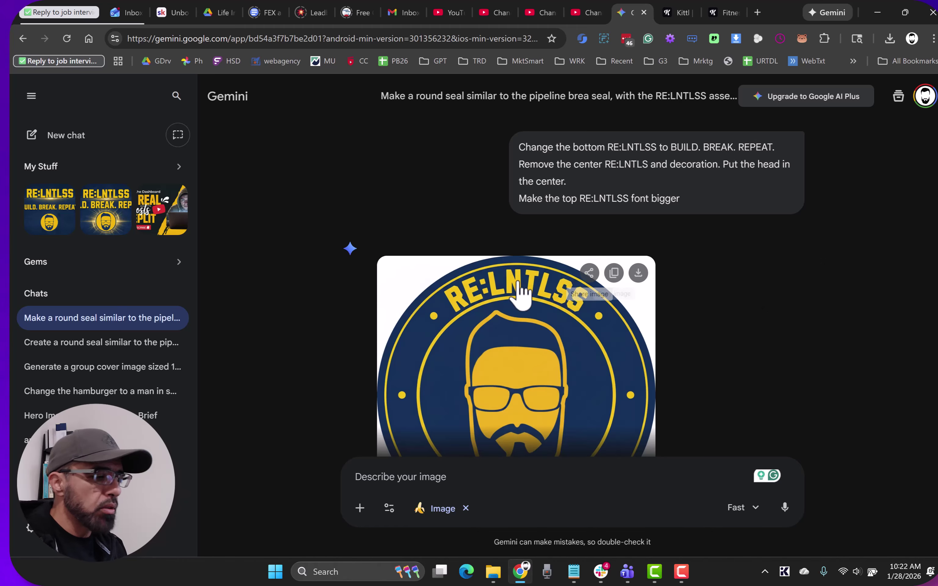
{"action": "scroll", "coordinate": [518, 293], "scroll_direction": "down", "scroll_amount": 3}
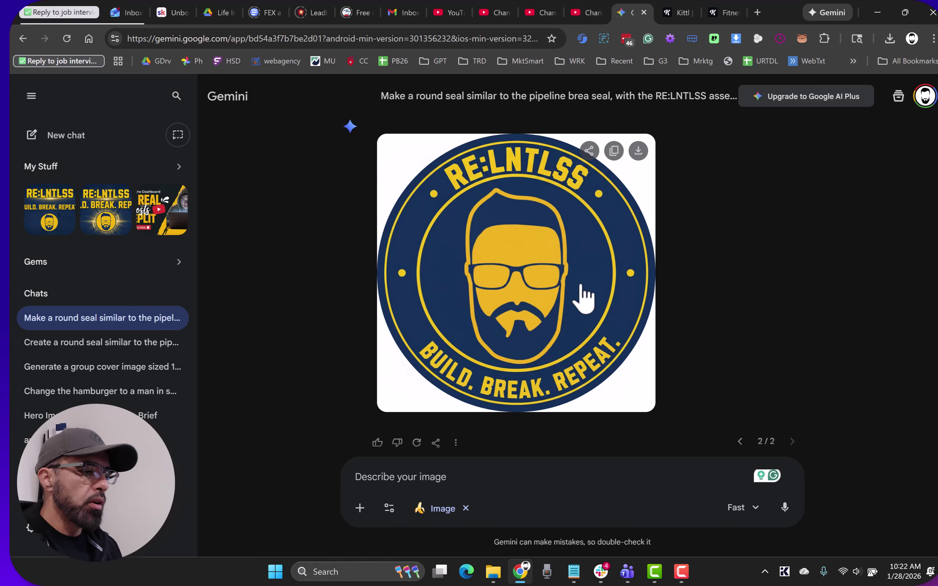
{"action": "scroll", "coordinate": [539, 308], "scroll_direction": "down", "scroll_amount": 1}
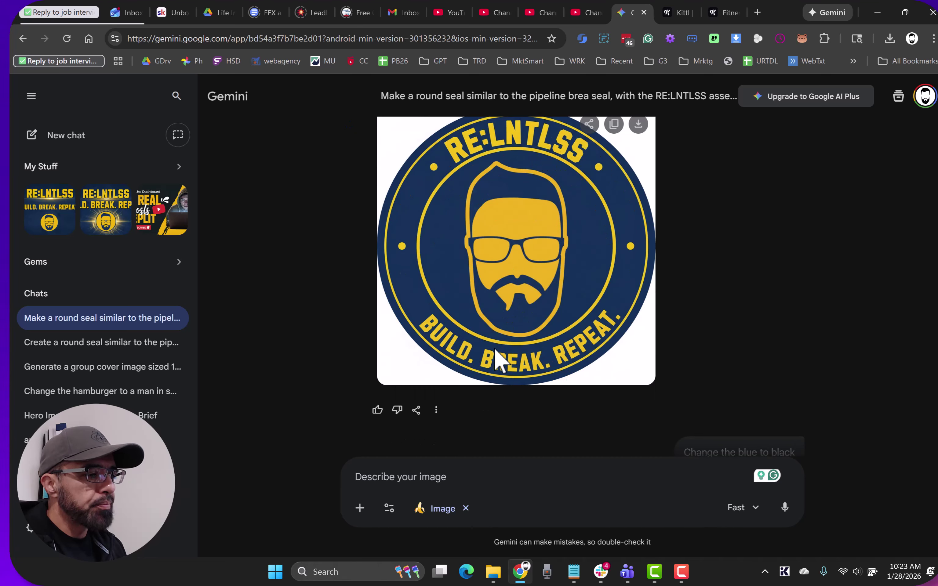
{"action": "scroll", "coordinate": [469, 375], "scroll_direction": "up", "scroll_amount": 3}
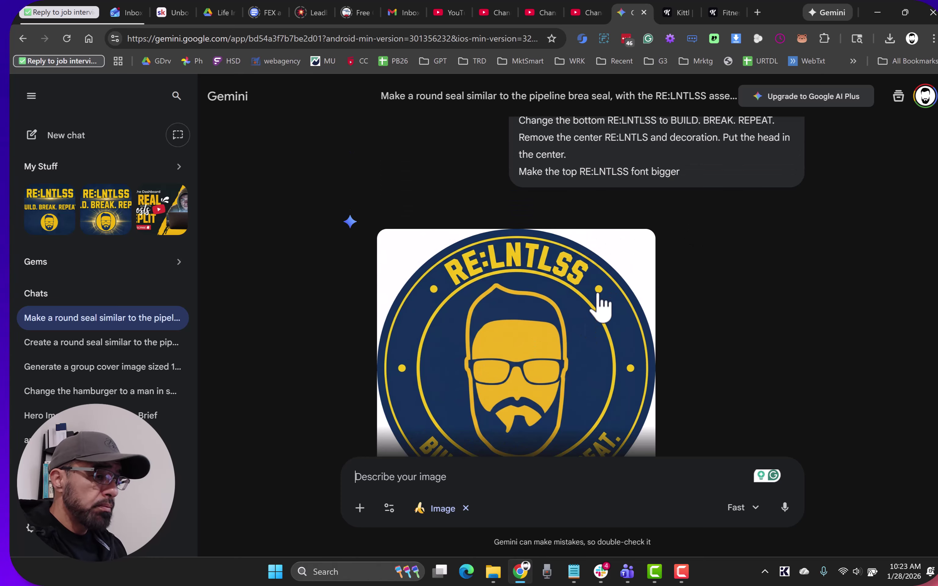
{"action": "scroll", "coordinate": [623, 252], "scroll_direction": "down", "scroll_amount": 2}
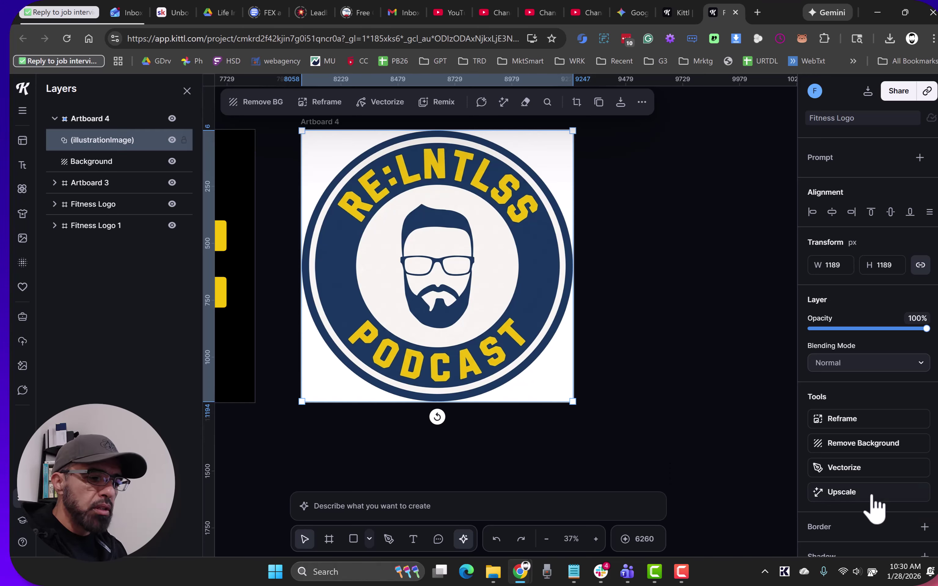
Start a remix of the RE:LNTLSS PODCAST seal on Artboard 4, using the Nano Banana Pro model.
{"action": "left_click", "coordinate": [859, 490]}
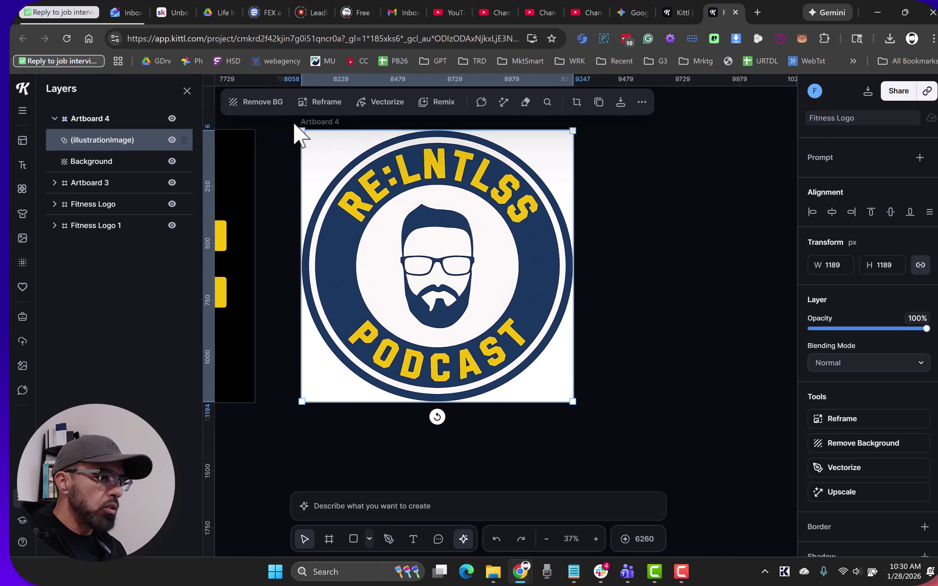
{"action": "right_click", "coordinate": [422, 151]}
{"action": "left_click", "coordinate": [433, 100]}
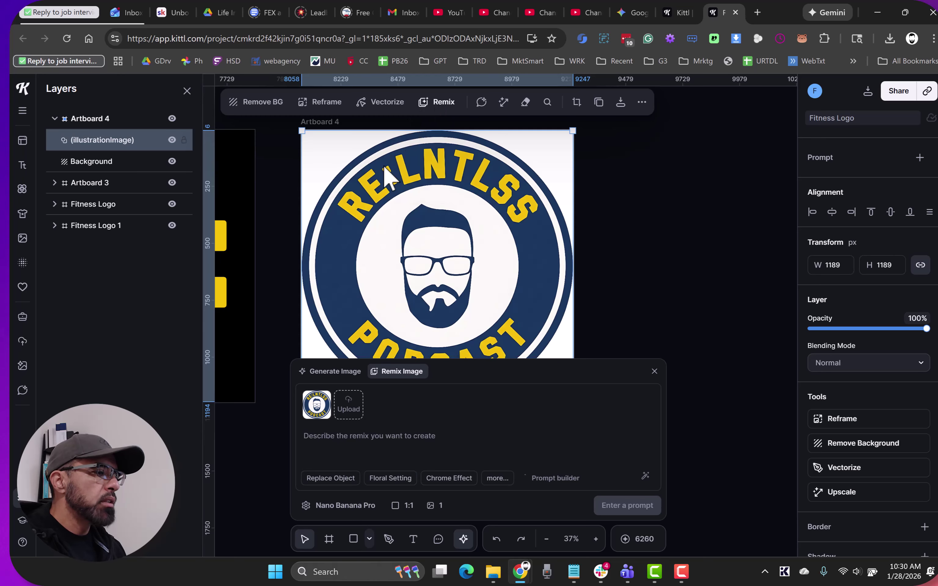
{"action": "left_click", "coordinate": [355, 442]}
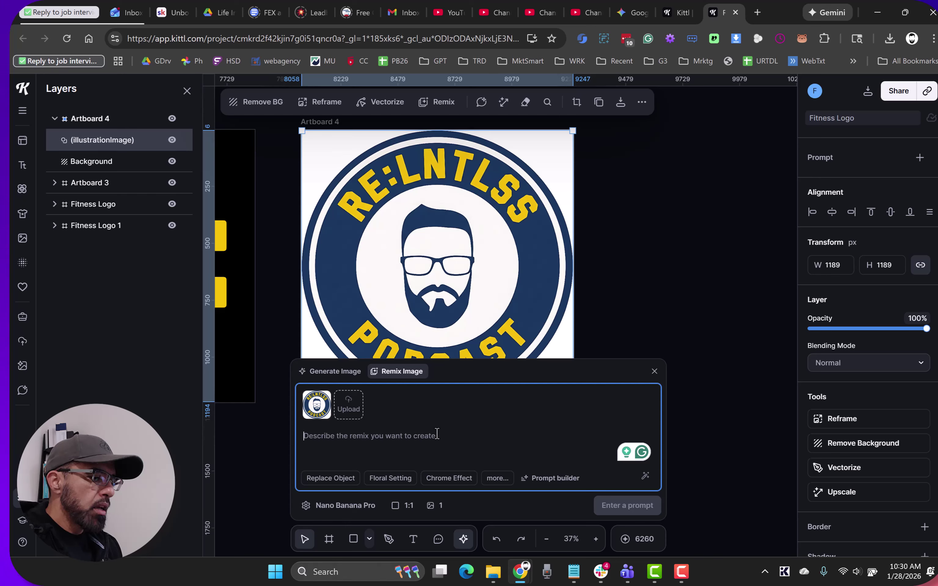
{"action": "left_click", "coordinate": [360, 507]}
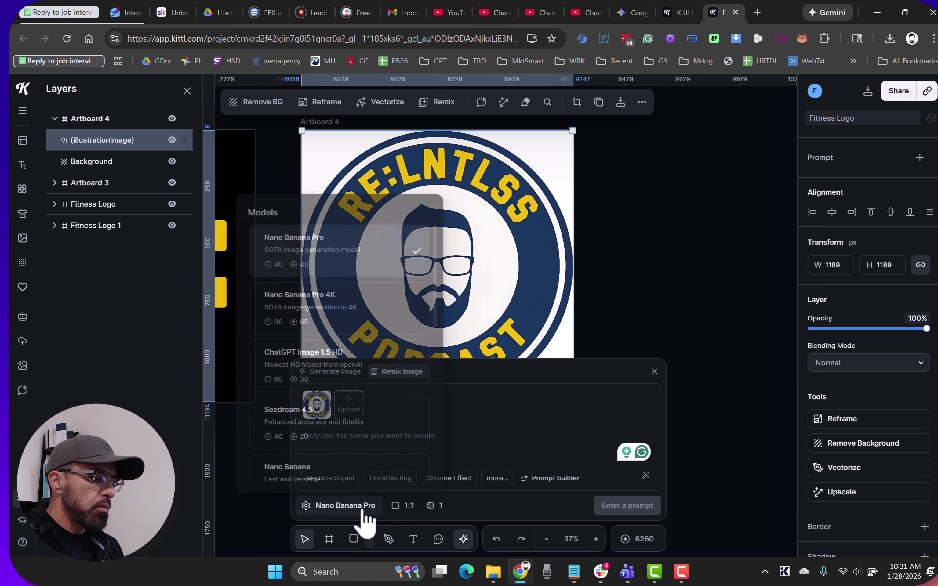
{"action": "scroll", "coordinate": [378, 391], "scroll_direction": "down", "scroll_amount": 10}
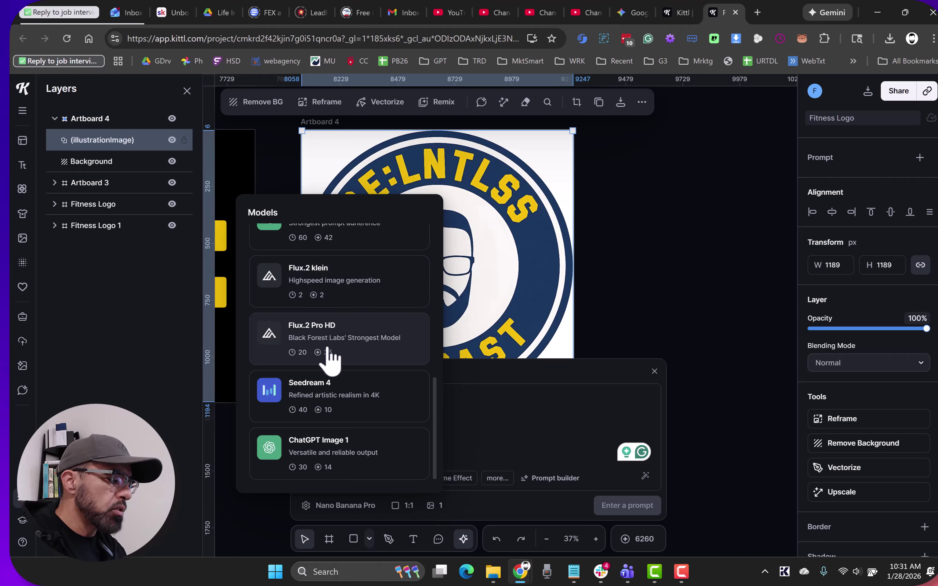
{"action": "scroll", "coordinate": [329, 356], "scroll_direction": "up", "scroll_amount": 10}
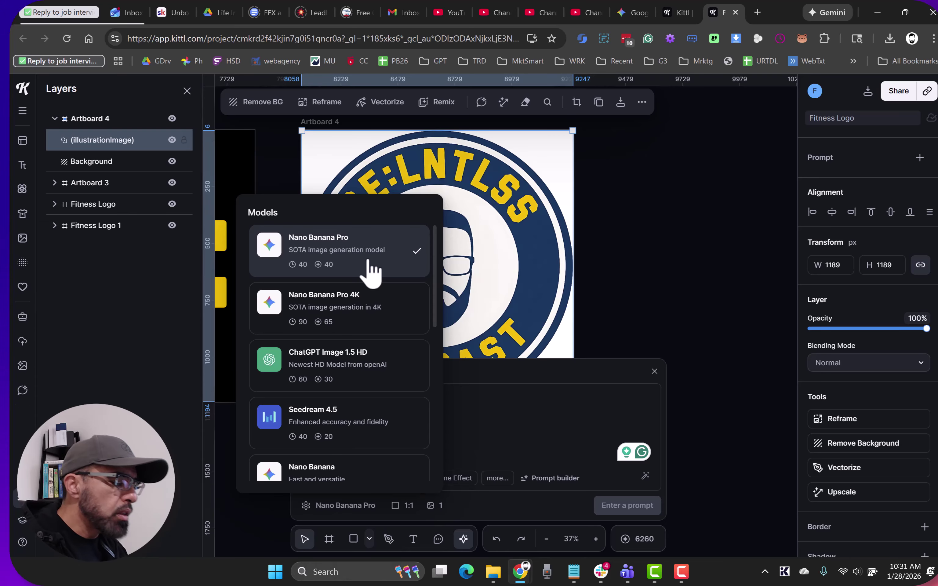
{"action": "left_click", "coordinate": [370, 272]}
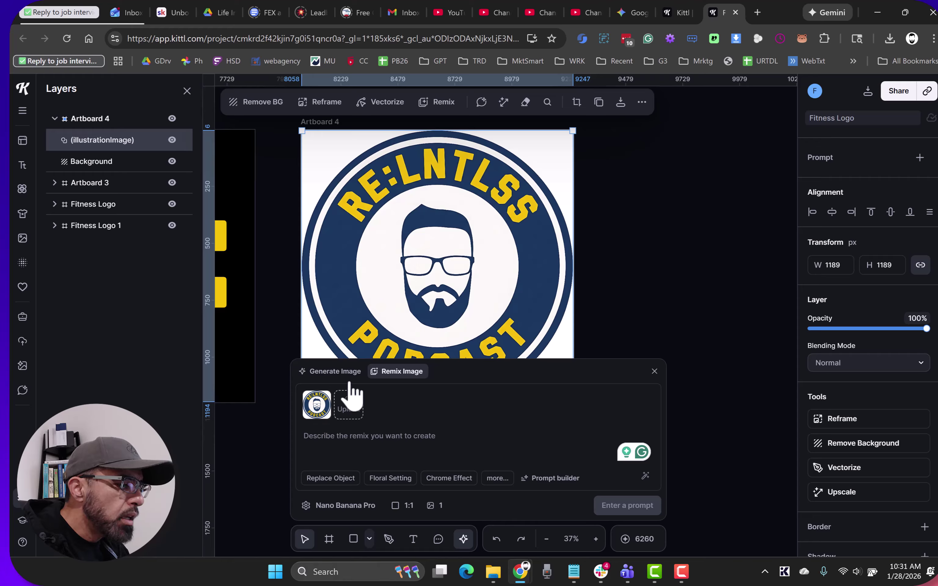
Remix the podcast seal image with the prompt "Change Podcast to Build. Break. Repeat.".
{"action": "left_click", "coordinate": [334, 373]}
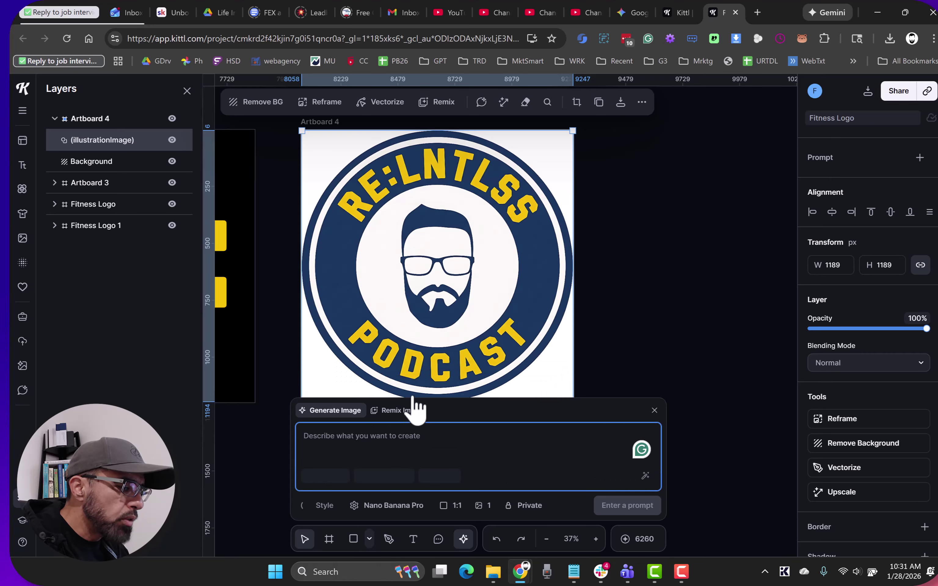
{"action": "left_click", "coordinate": [402, 411]}
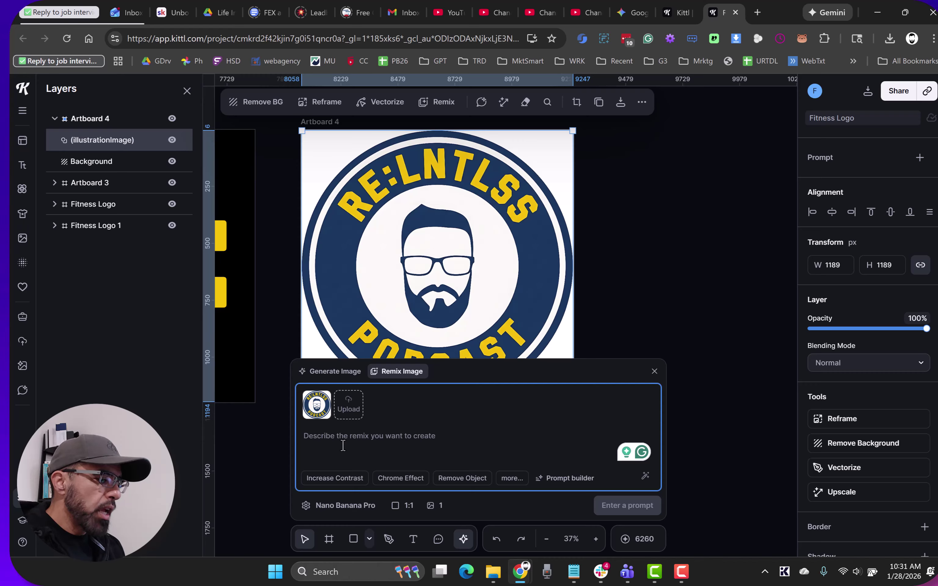
{"action": "type", "text": "Change Posd"}
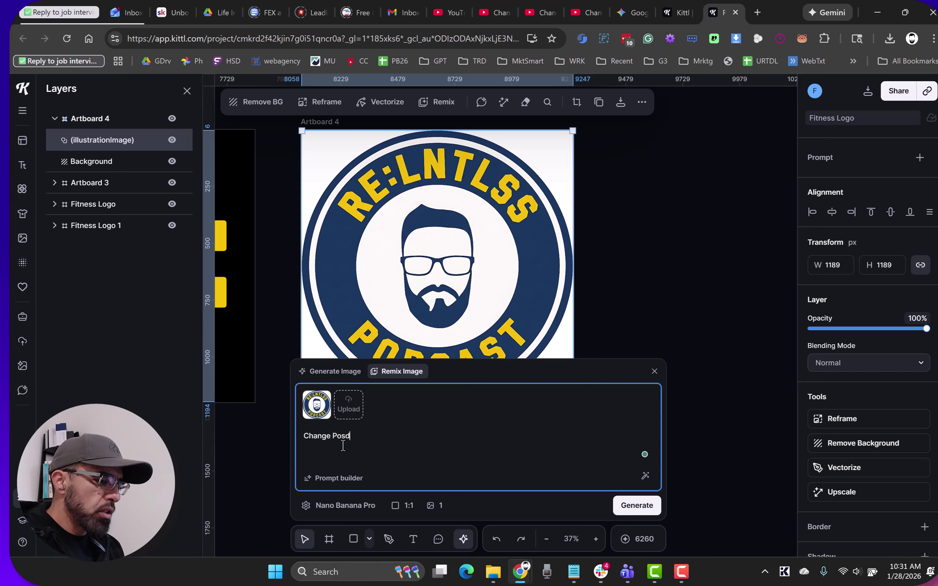
{"action": "key", "text": "BackSpace"}
{"action": "key", "text": "BackSpace"}
{"action": "type", "text": "dca"}
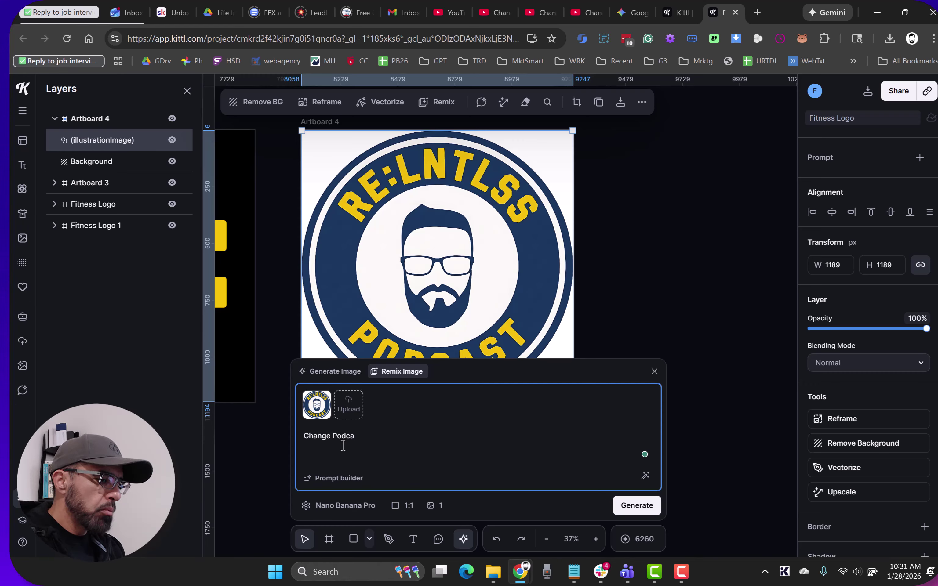
{"action": "type", "text": "st to Build. Break. Repeat."}
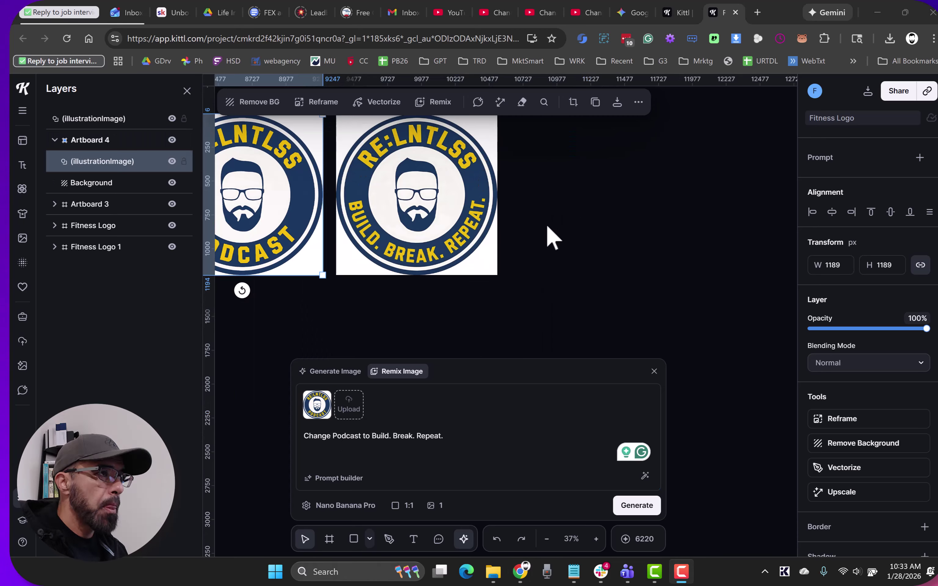
Compare the remixed BUILD. BREAK. REPEAT. seal with the original PODCAST seal and close the remix prompt.
{"action": "scroll", "coordinate": [380, 221], "scroll_direction": "up", "scroll_amount": 5}
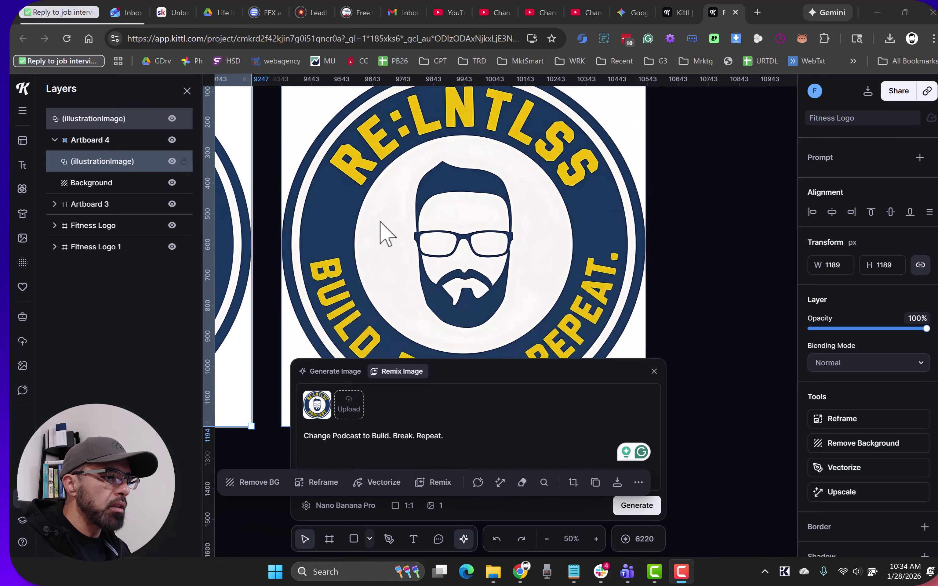
{"action": "scroll", "coordinate": [380, 222], "scroll_direction": "down", "scroll_amount": 8}
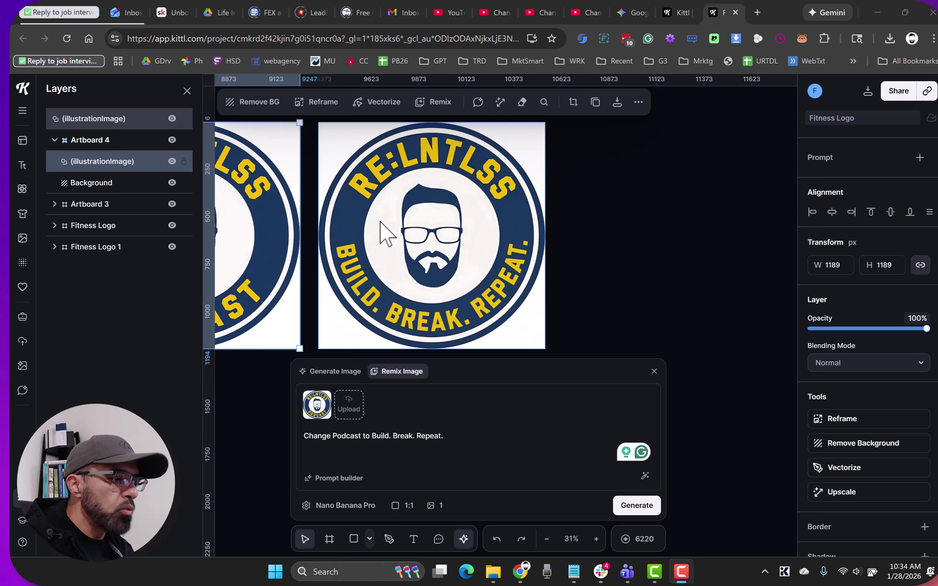
{"action": "scroll", "coordinate": [380, 222], "scroll_direction": "left", "scroll_amount": 5}
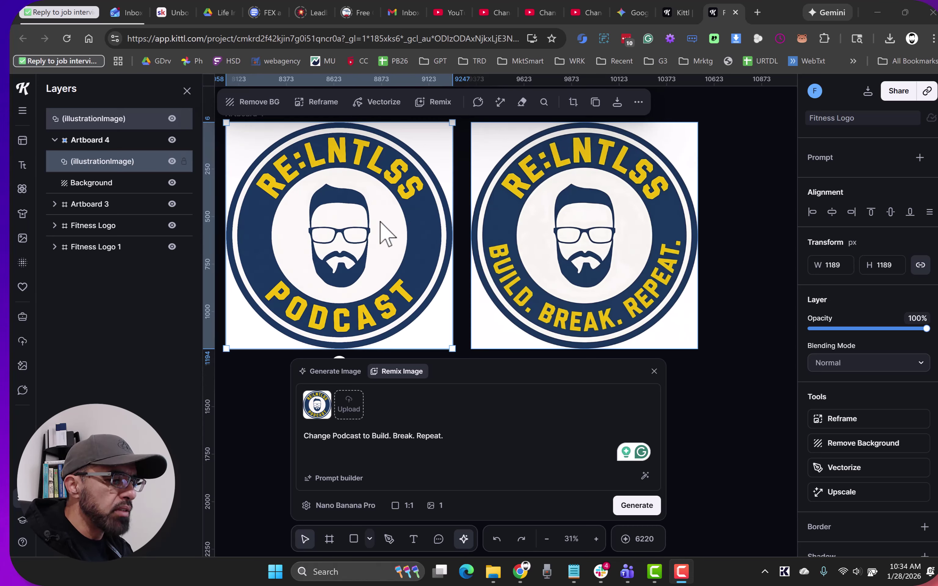
{"action": "scroll", "coordinate": [524, 226], "scroll_direction": "right", "scroll_amount": 3}
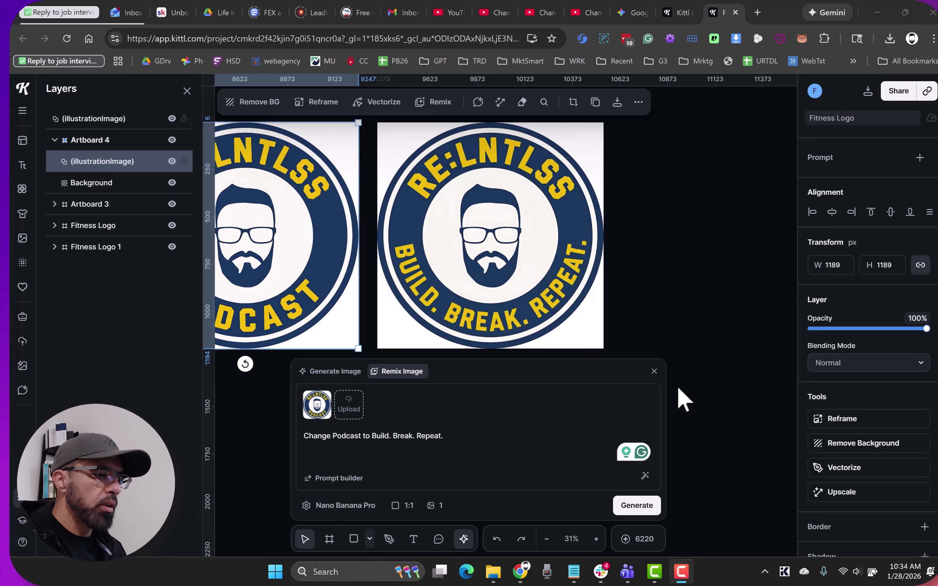
{"action": "left_click", "coordinate": [654, 371]}
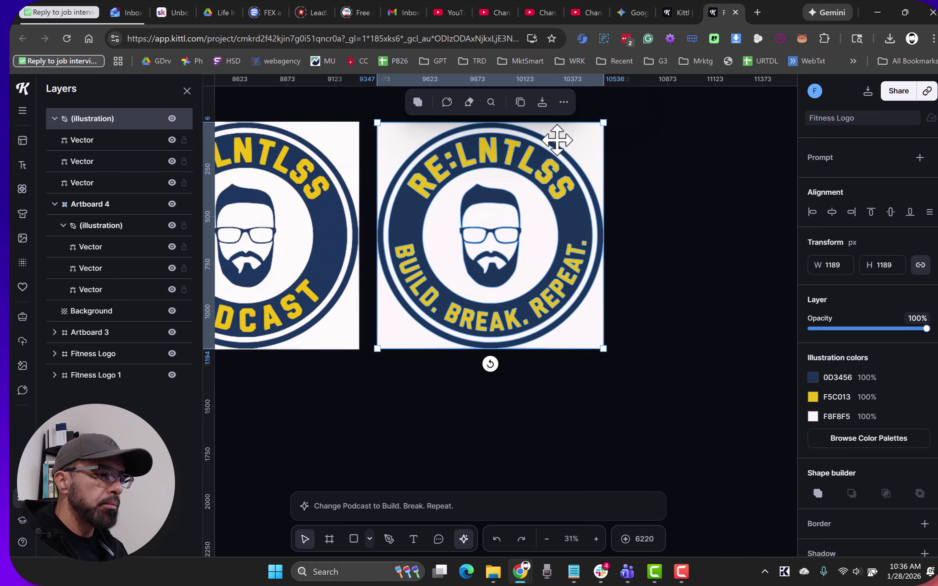
Export the vectorized BUILD. BREAK. REPEAT. seal as a PNG at 1x size.
{"action": "left_click", "coordinate": [542, 102]}
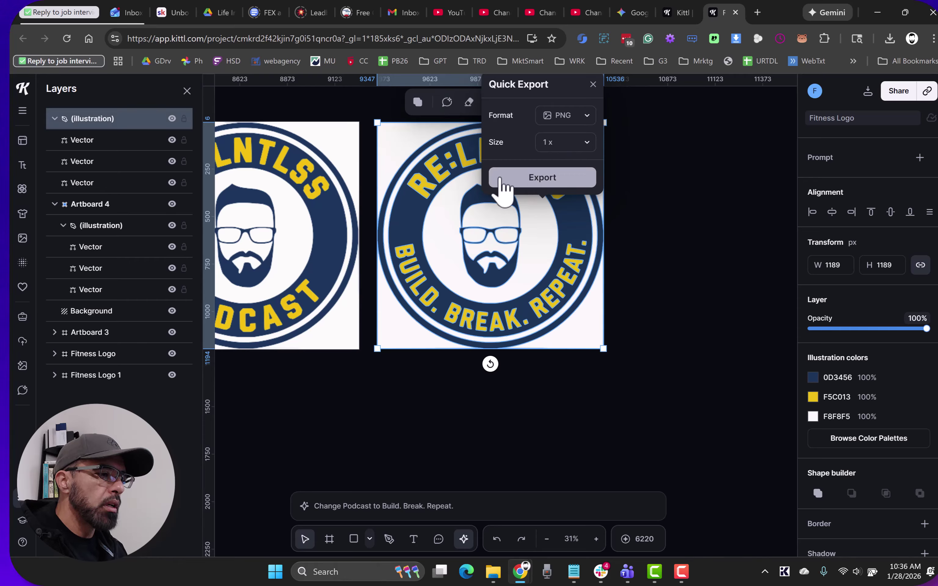
{"action": "left_click", "coordinate": [635, 169]}
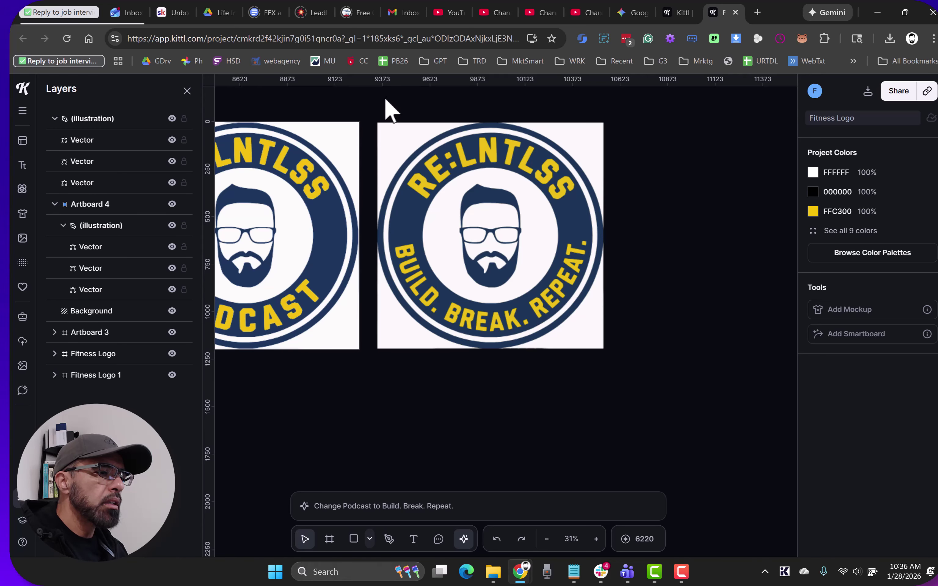
{"action": "left_click", "coordinate": [390, 136]}
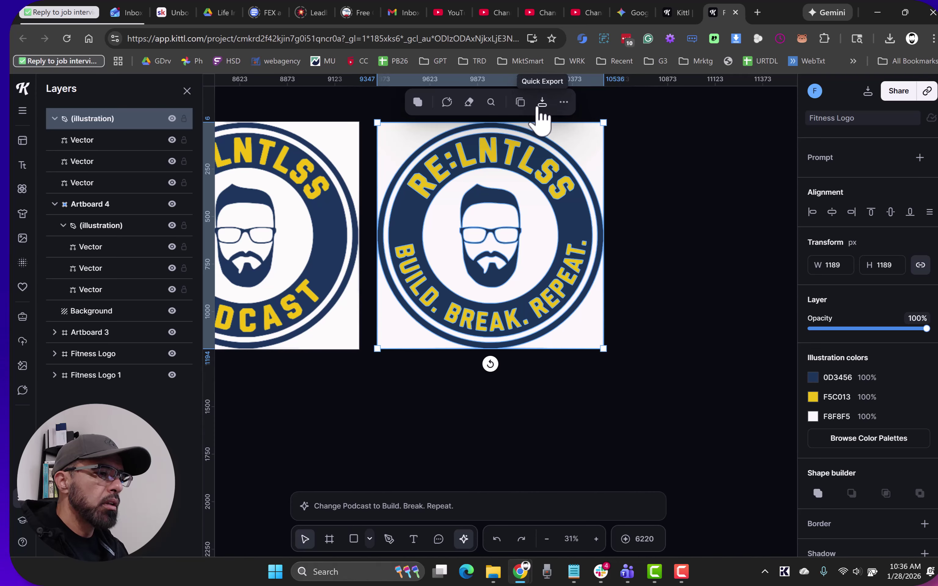
{"action": "left_click", "coordinate": [542, 104]}
{"action": "left_click", "coordinate": [542, 178]}
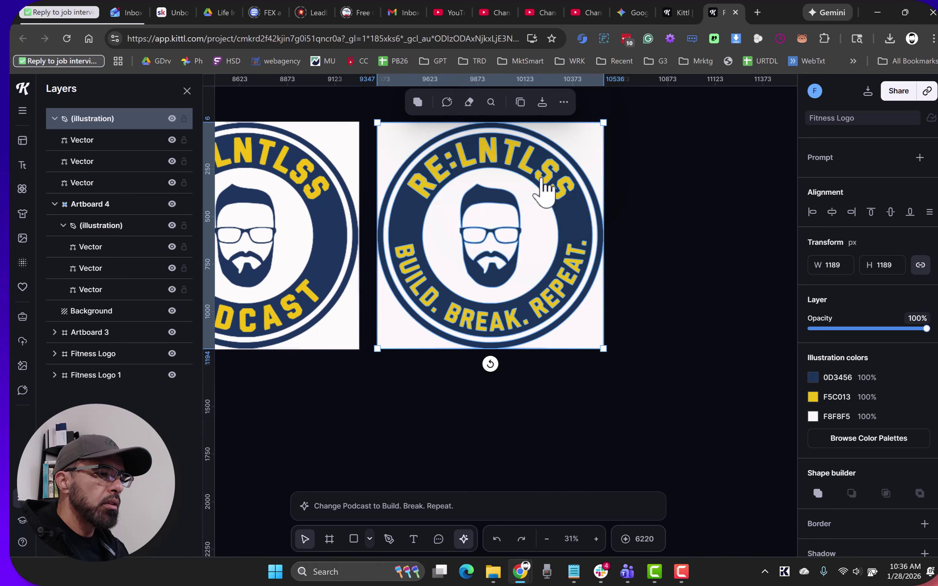